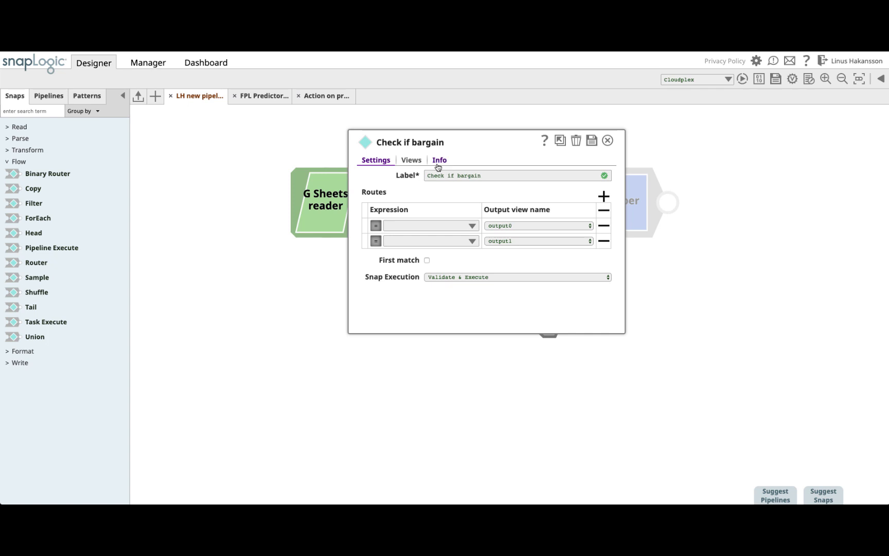
Rename the Check if bargain router's output views output0 and output1 to "player is bargain" and "ignore".
click(418, 161)
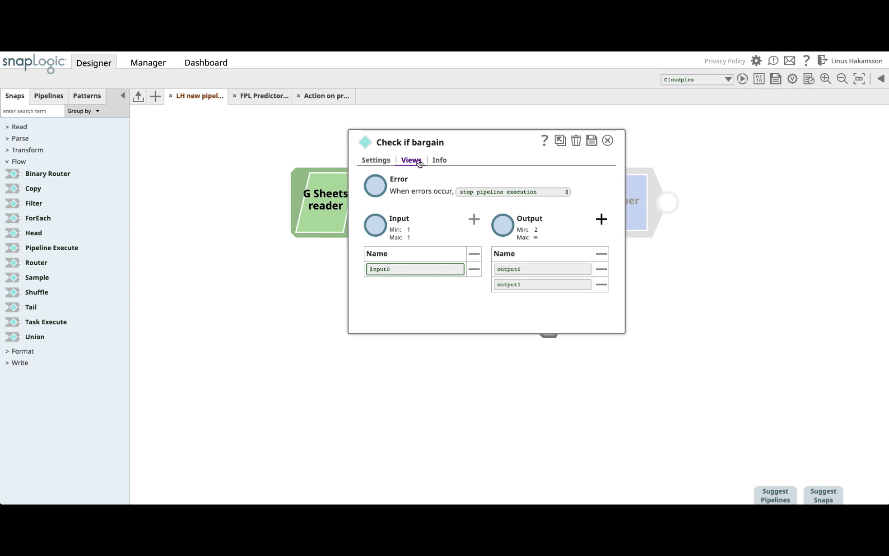
double_click(510, 269)
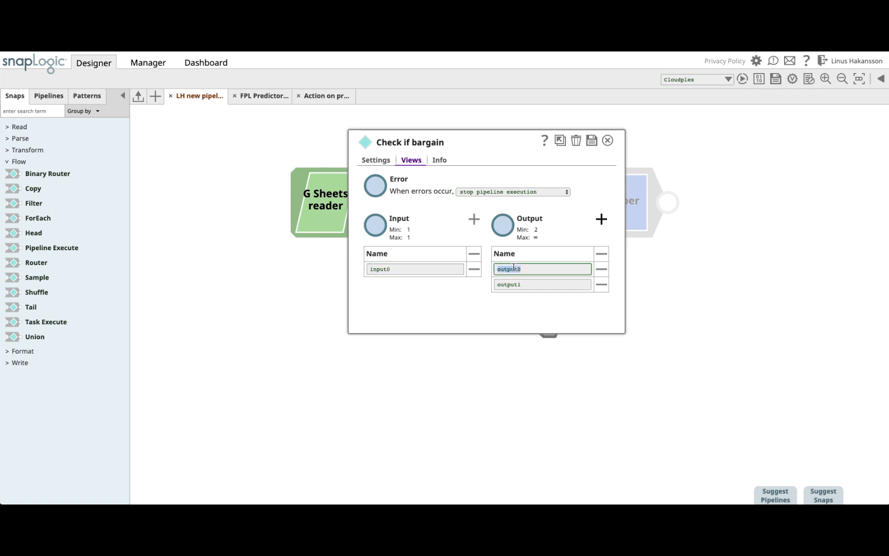
text(player is bargain)
key(Tab)
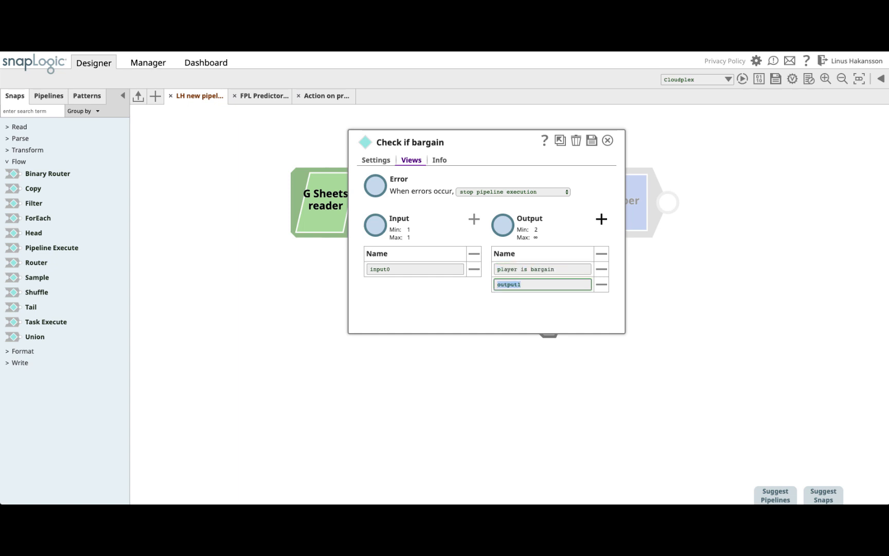
text(ignore)
Keep only the "player is bargain" route, give it the expression $pred > $ActualCost, and save the router settings.
click(375, 164)
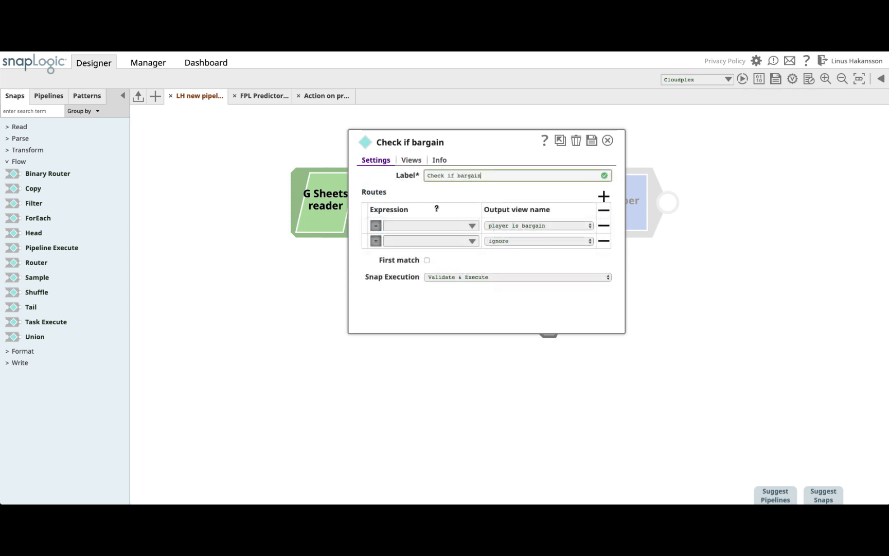
click(604, 241)
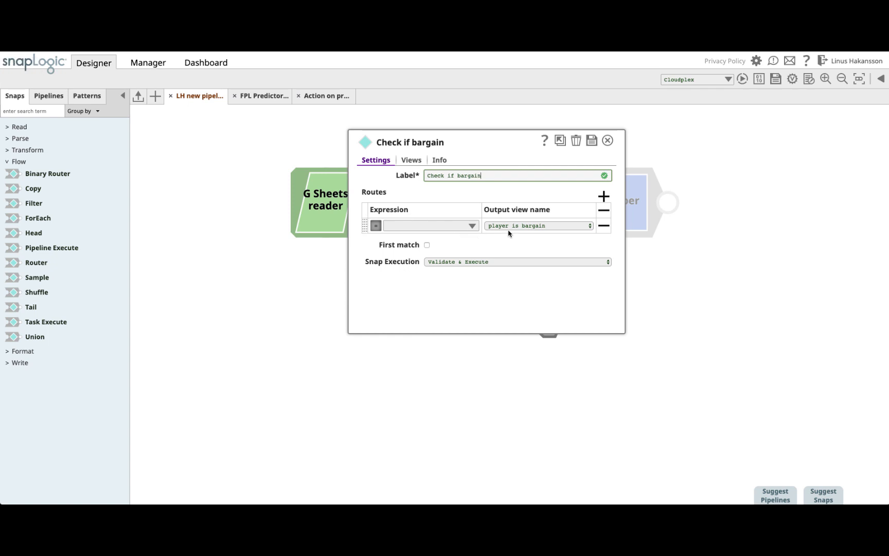
click(425, 226)
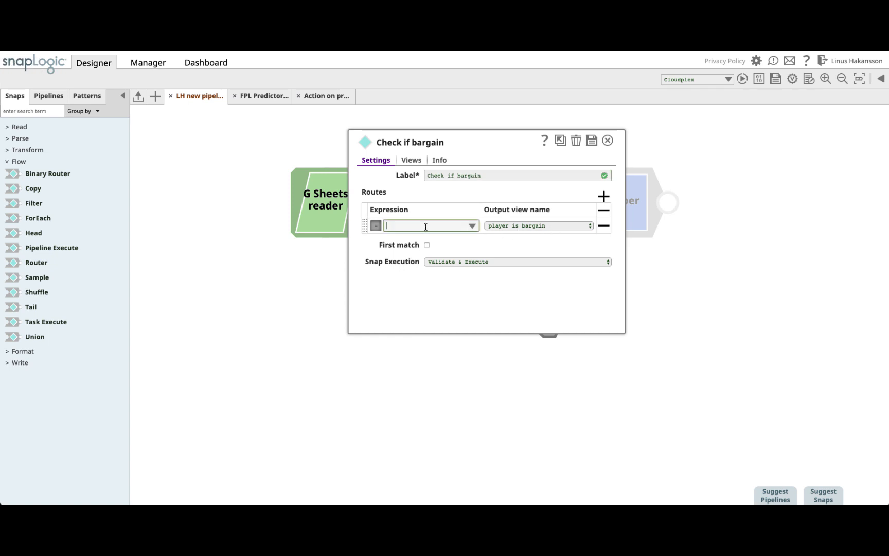
text($pred >)
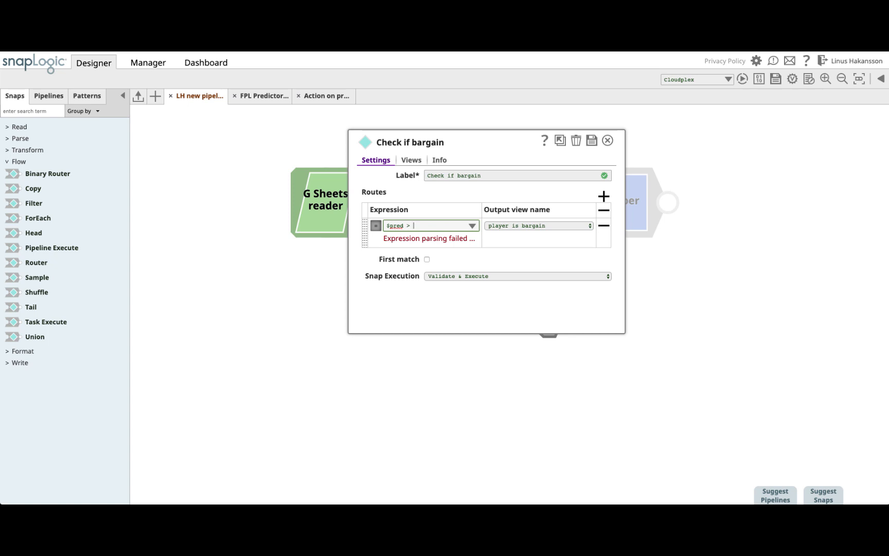
text($ActualCost)
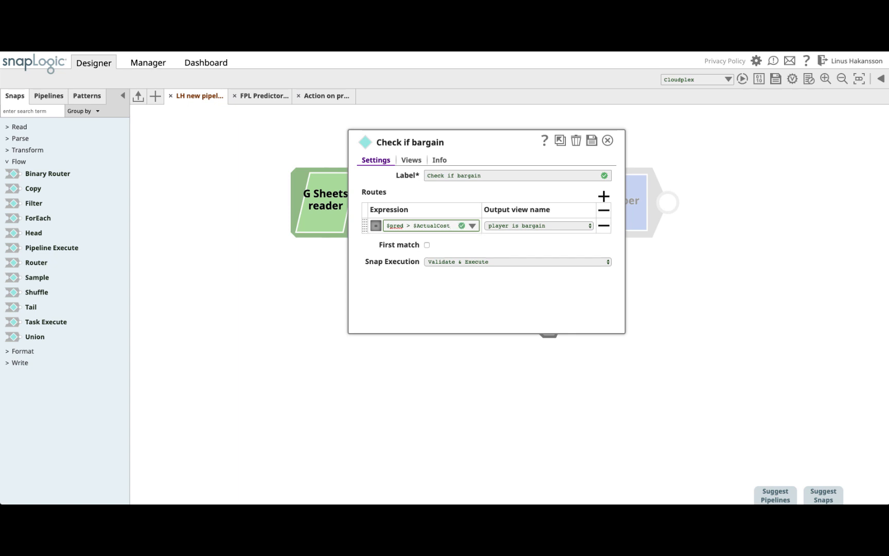
click(591, 141)
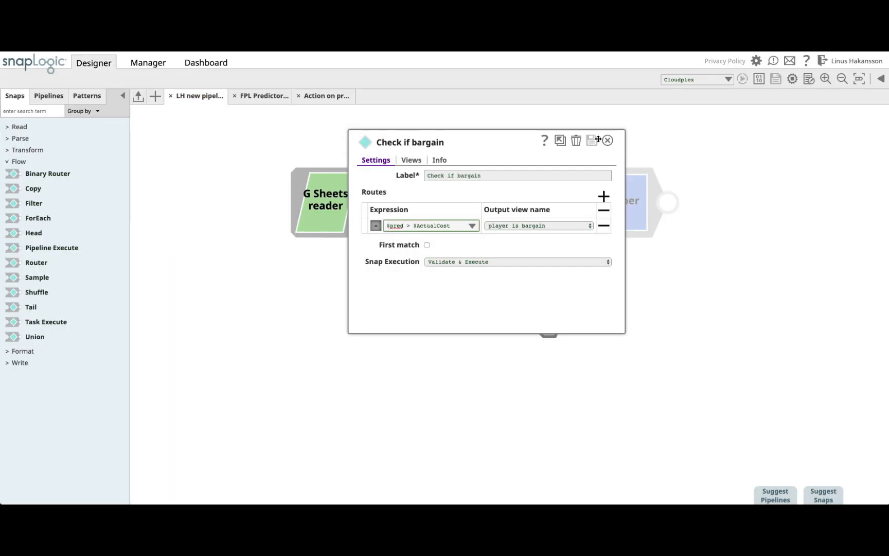
click(607, 141)
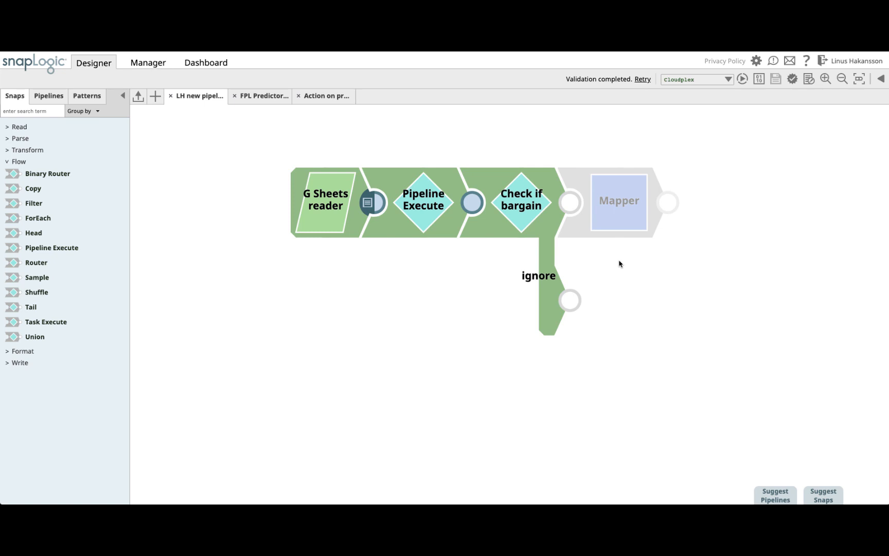
Find the JIRA Create snap and place it after the Check if bargain router, leaving a one-snap gap between them.
click(35, 112)
text(jira)
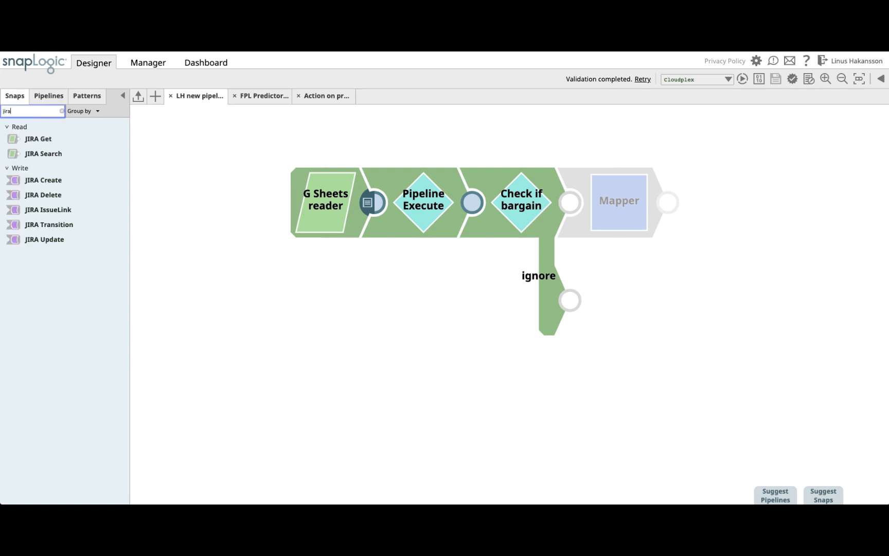
drag(55, 177, 754, 206)
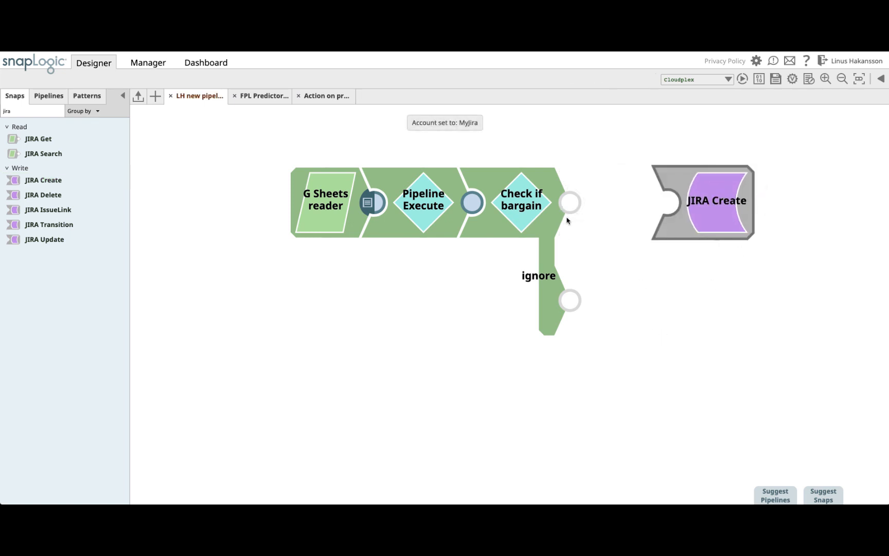
Insert a Mapper snap between the Check if bargain router's first output and JIRA Create.
double_click(25, 110)
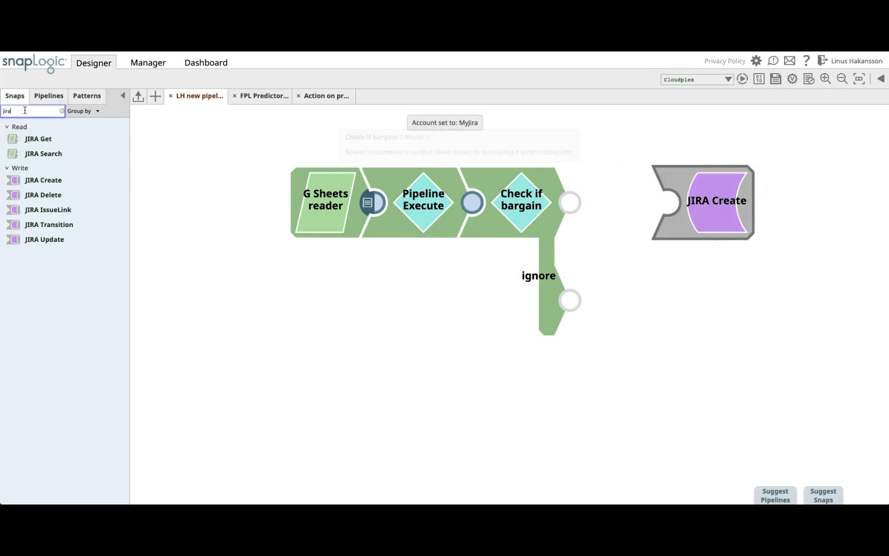
text(mapper)
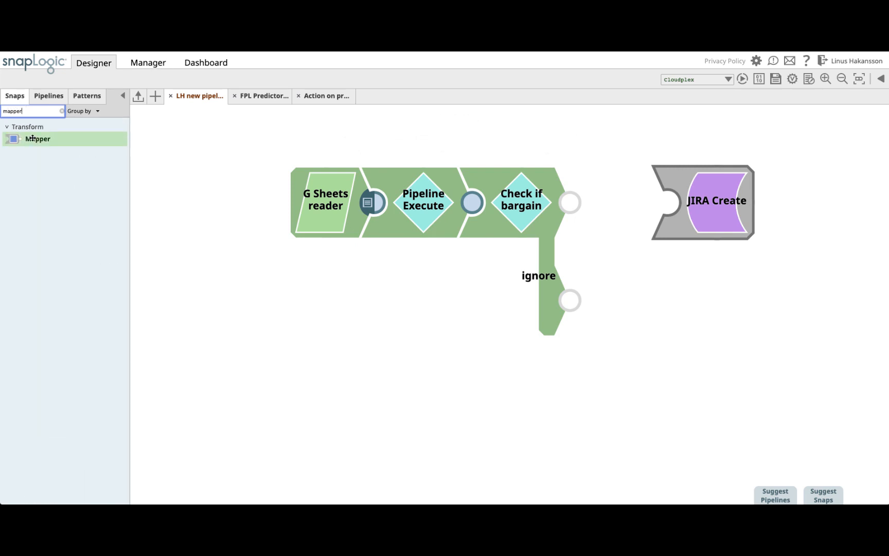
drag(51, 139, 616, 206)
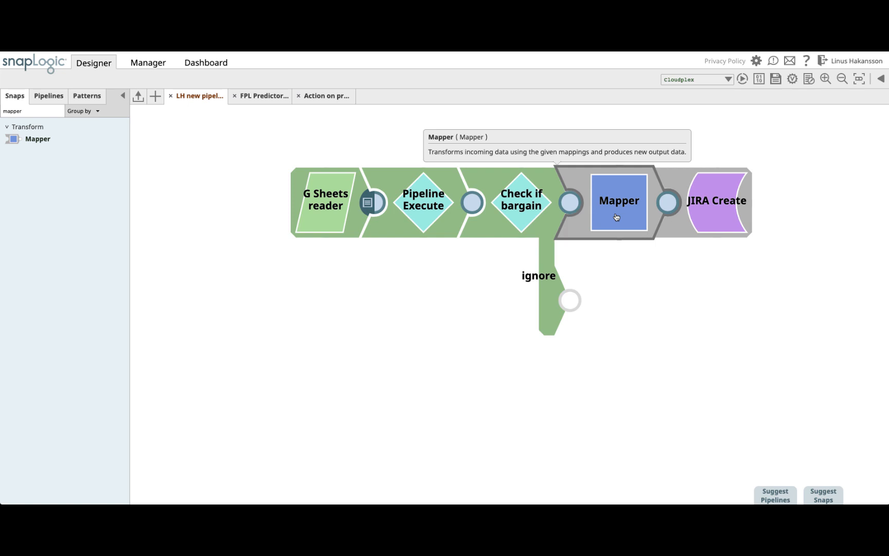
key(BackSpace)
key(BackSpace)
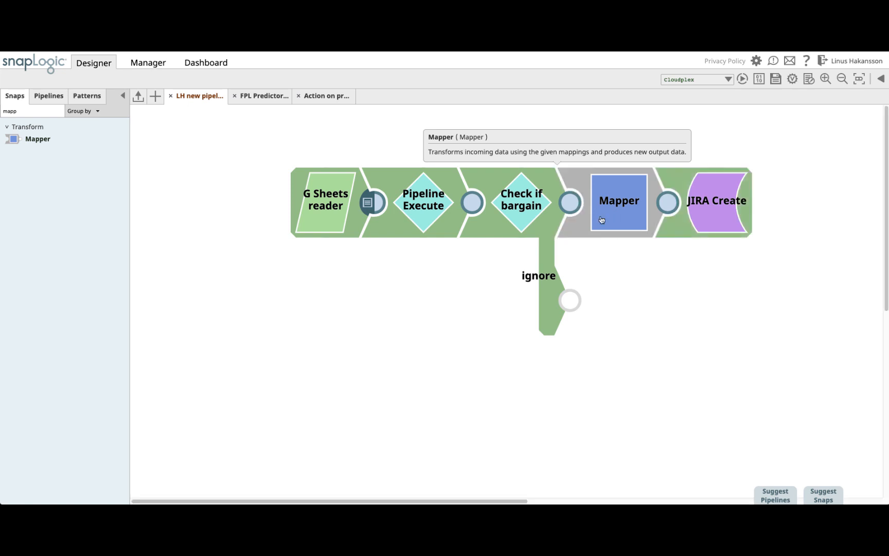
Review the settings and account reference of the JIRA Create snap, leaving them as they are.
click(682, 232)
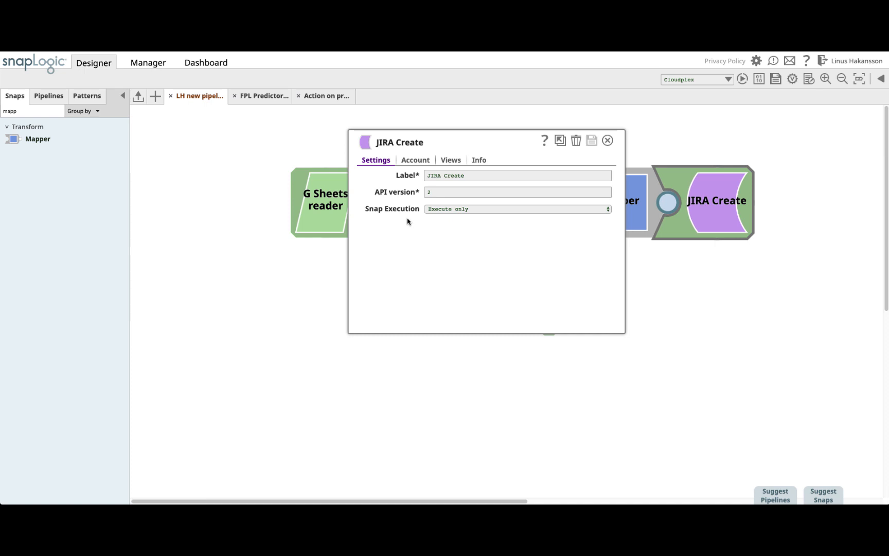
click(415, 161)
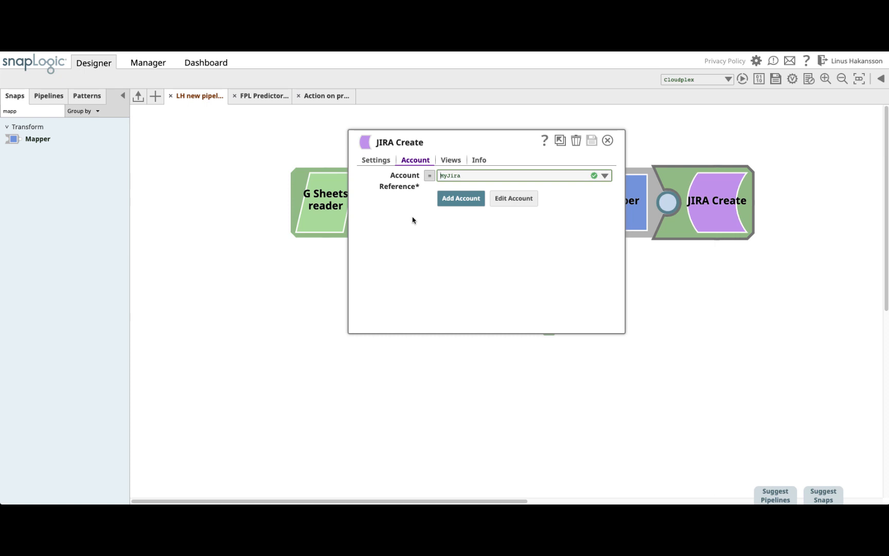
click(607, 140)
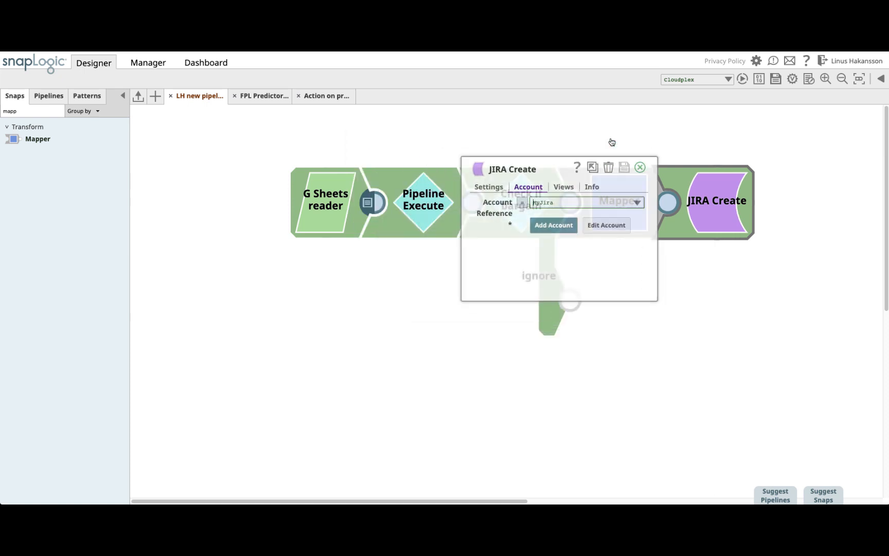
Add a transformation in the Mapper that maps the expression "TASK" to $fields.issuetype.name.
click(621, 229)
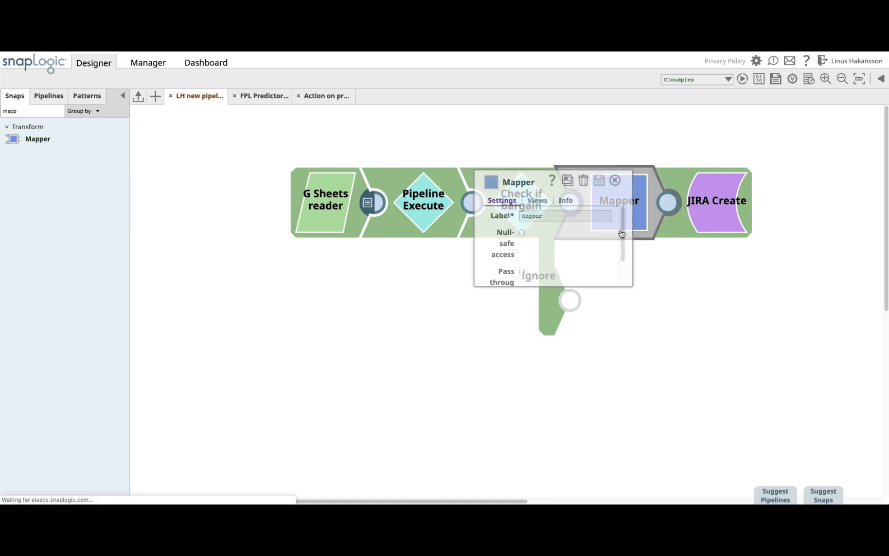
click(619, 270)
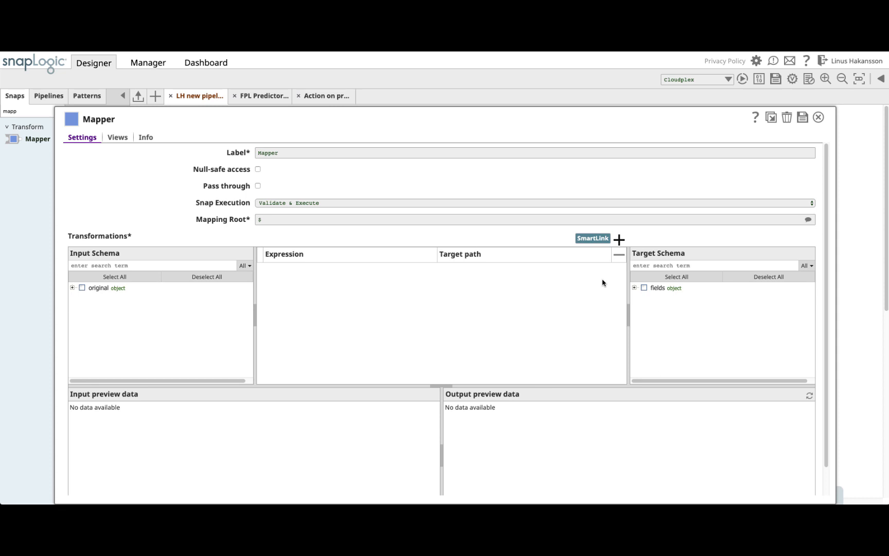
click(619, 239)
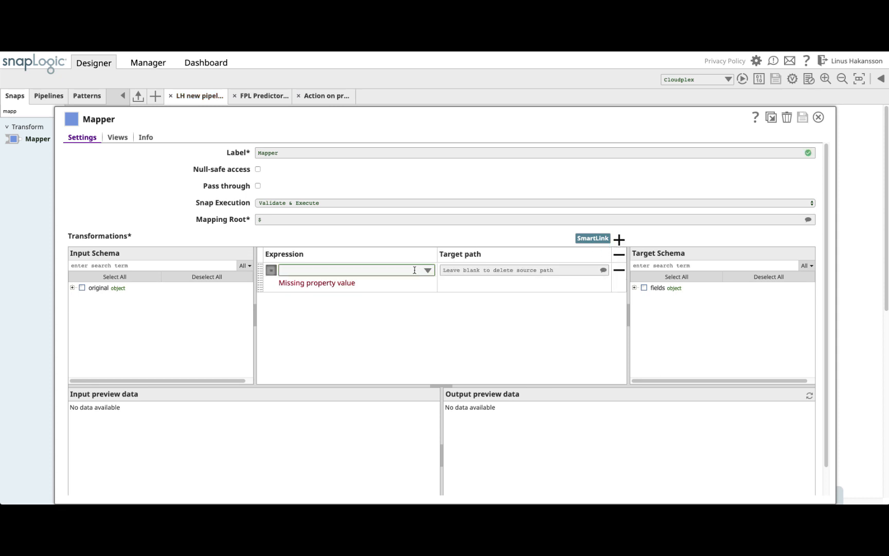
click(491, 271)
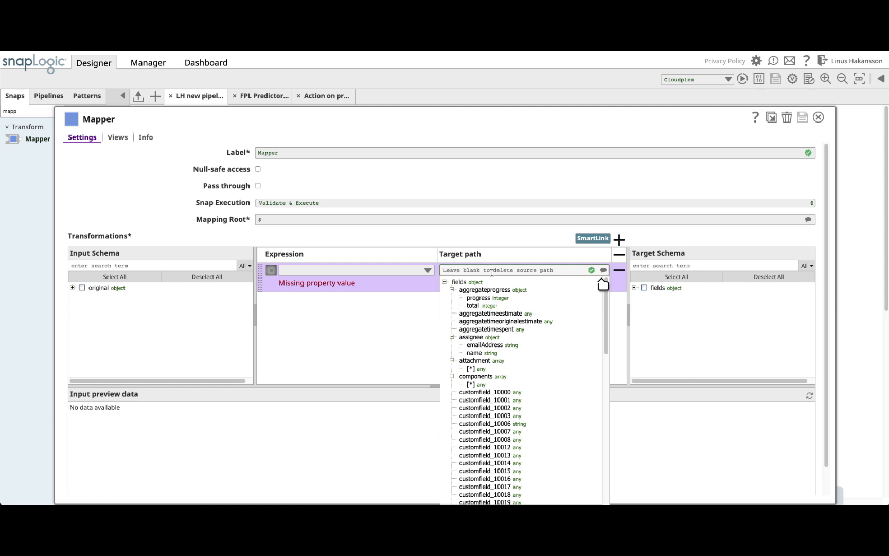
text(FIELDS.ISS)
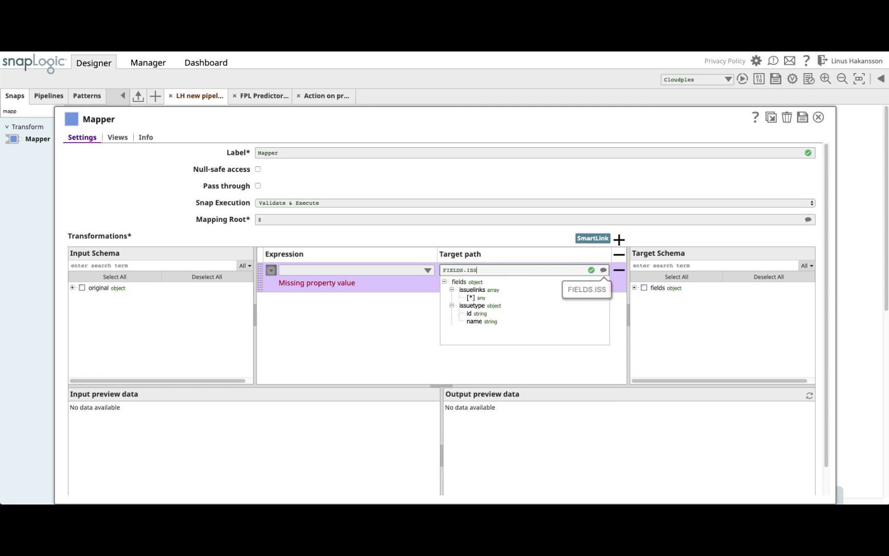
click(489, 321)
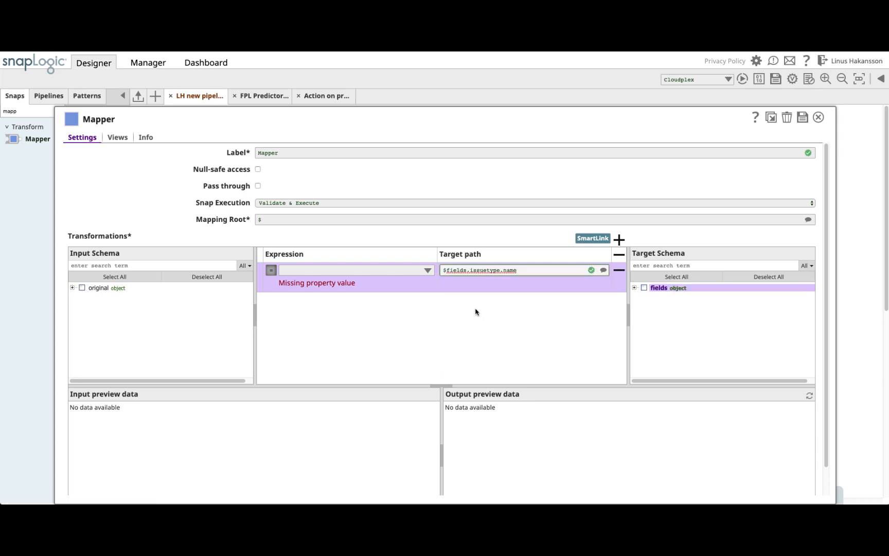
click(373, 270)
text(")
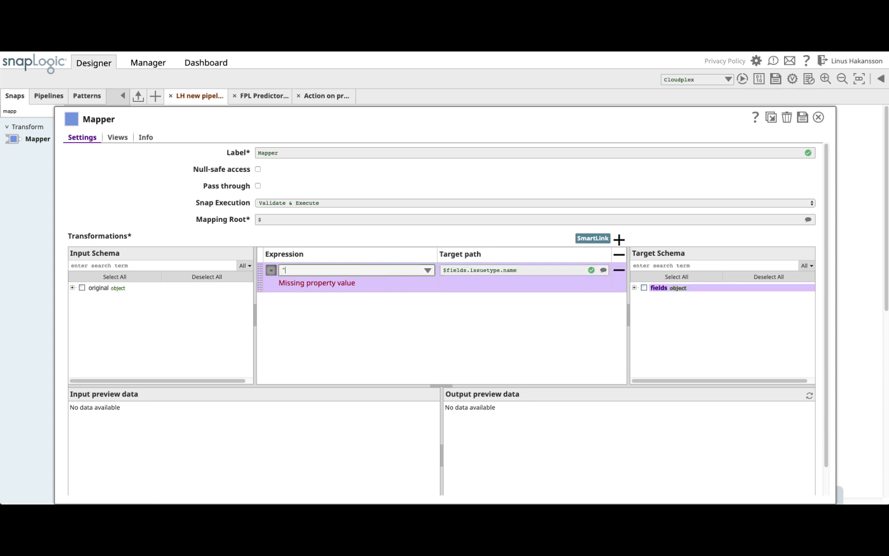
text(TASK")
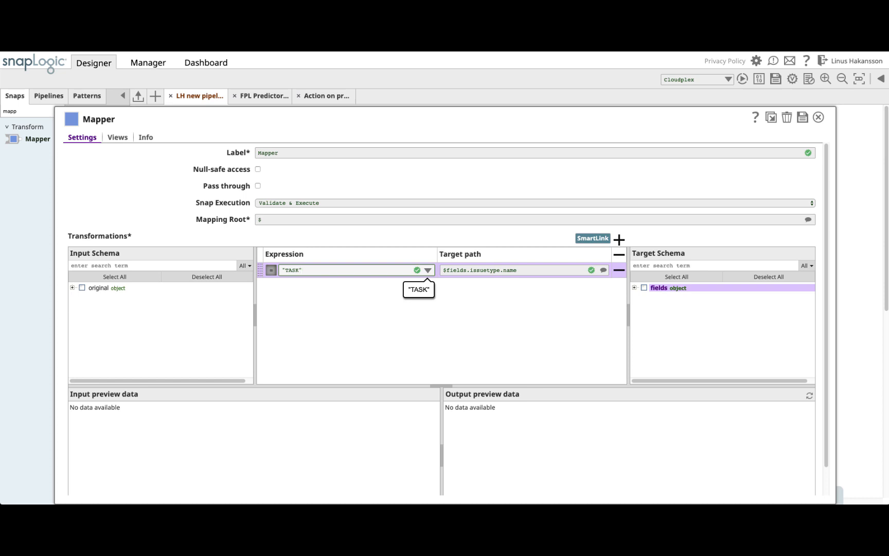
Add a second Mapper transformation that maps the expression "SNAP" to $fields.project.key.
click(619, 239)
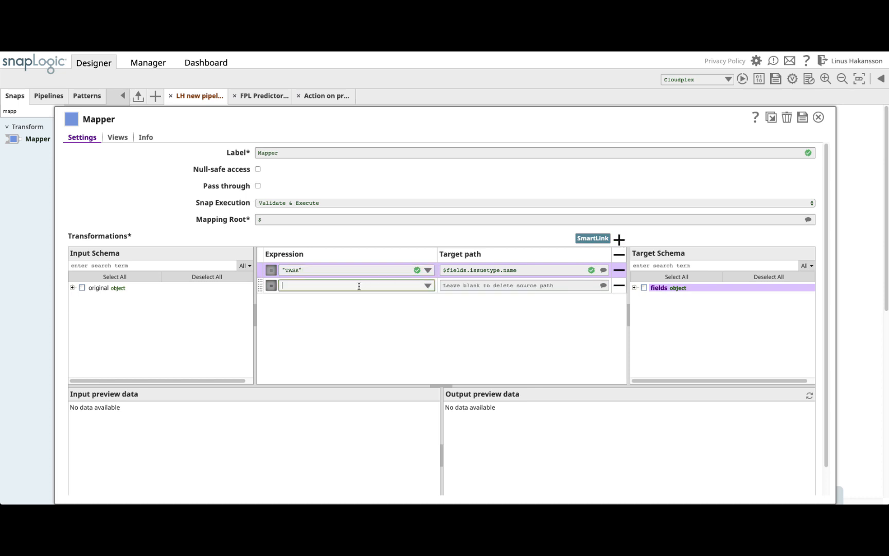
click(474, 286)
text($)
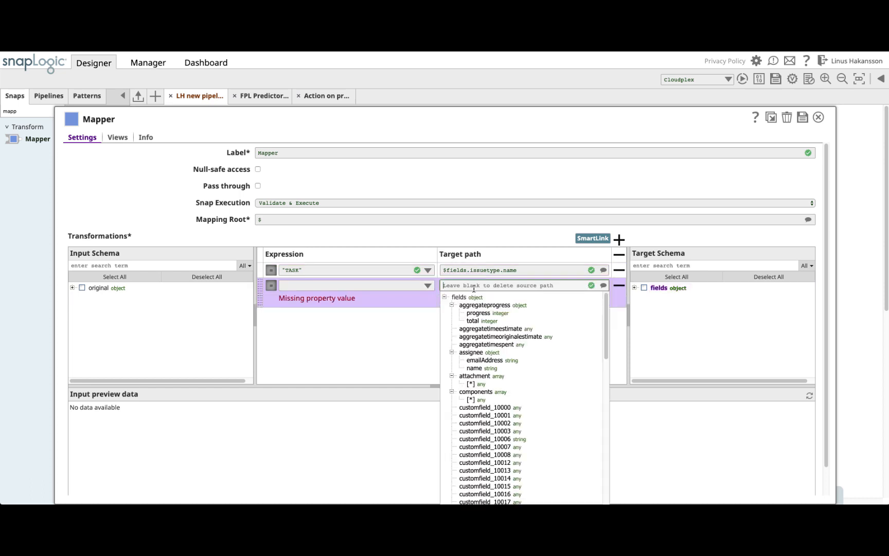
text(fiel)
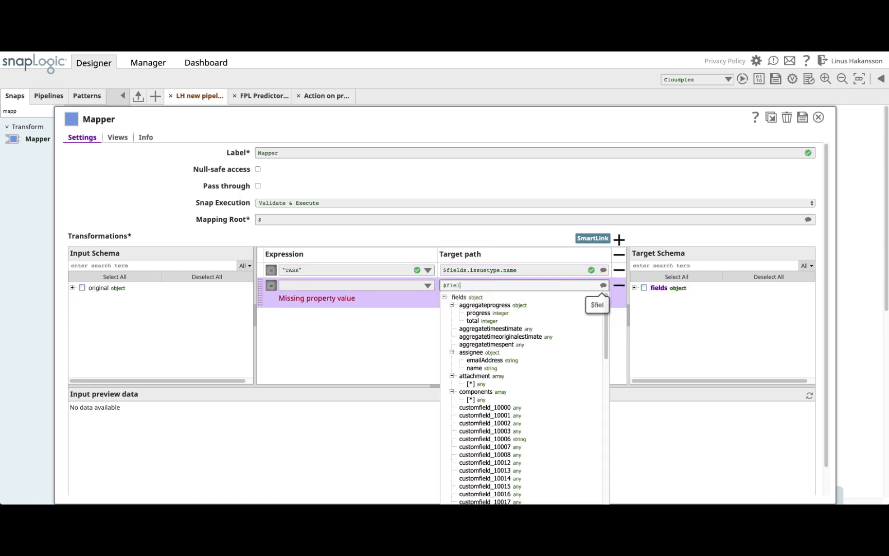
text(d.proje)
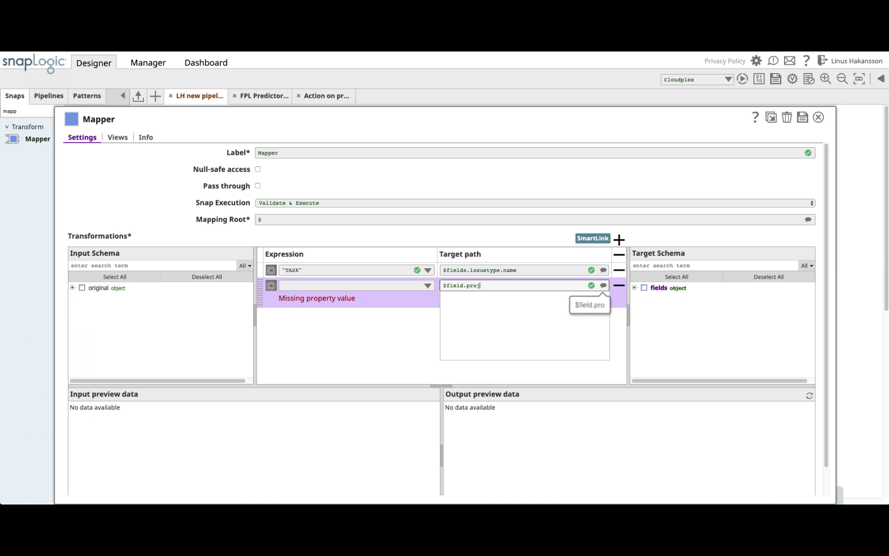
key(BackSpace)
key(BackSpace)
key(BackSpace)
key(BackSpace)
key(BackSpace)
key(BackSpace)
text(s.proj)
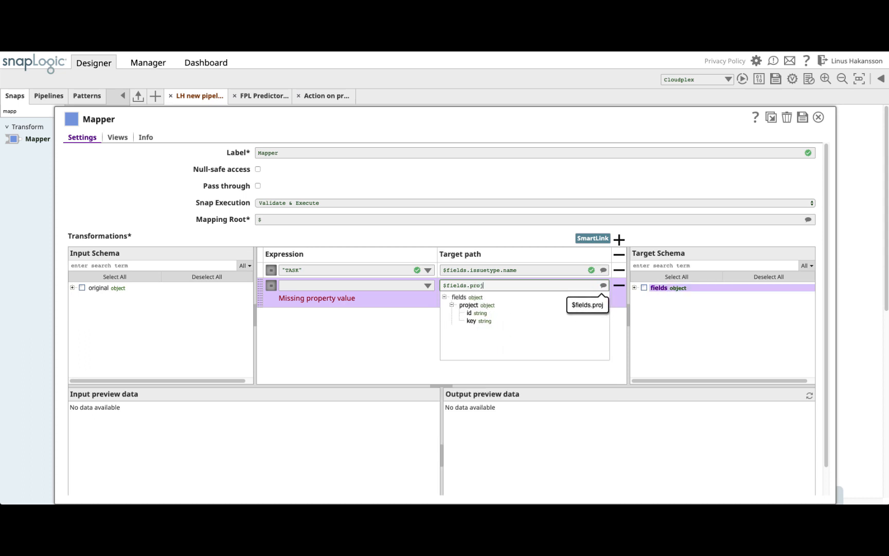
click(470, 320)
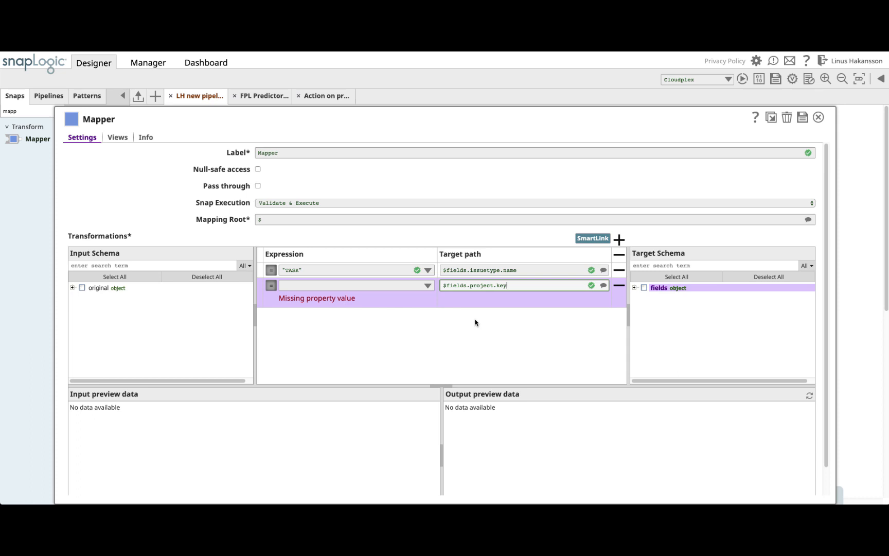
click(394, 285)
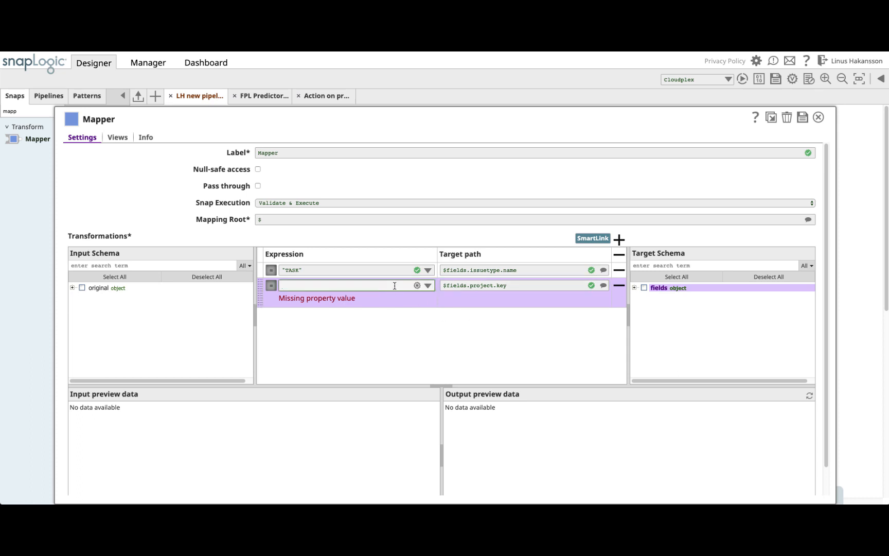
text("SNAP")
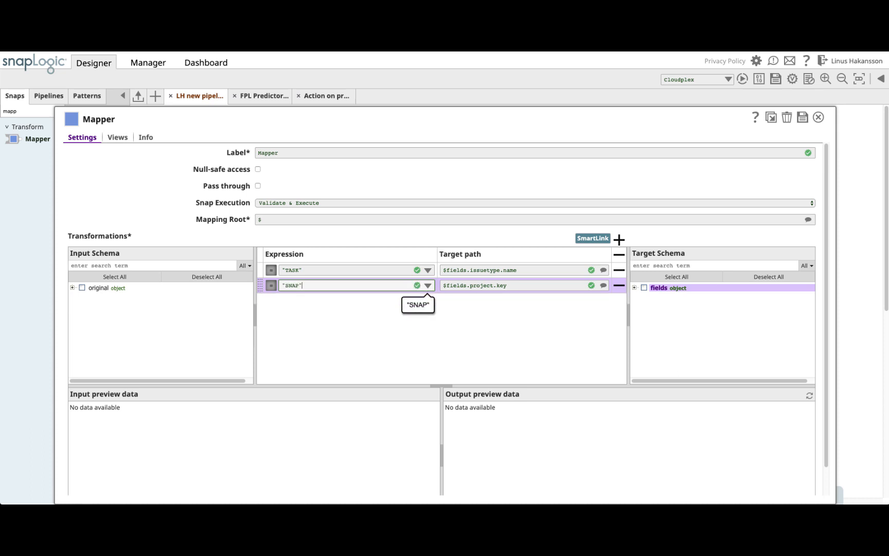
Add a third Mapper transformation that maps the expression "Make a transfer for " + $Name to $fields.summary.
click(532, 324)
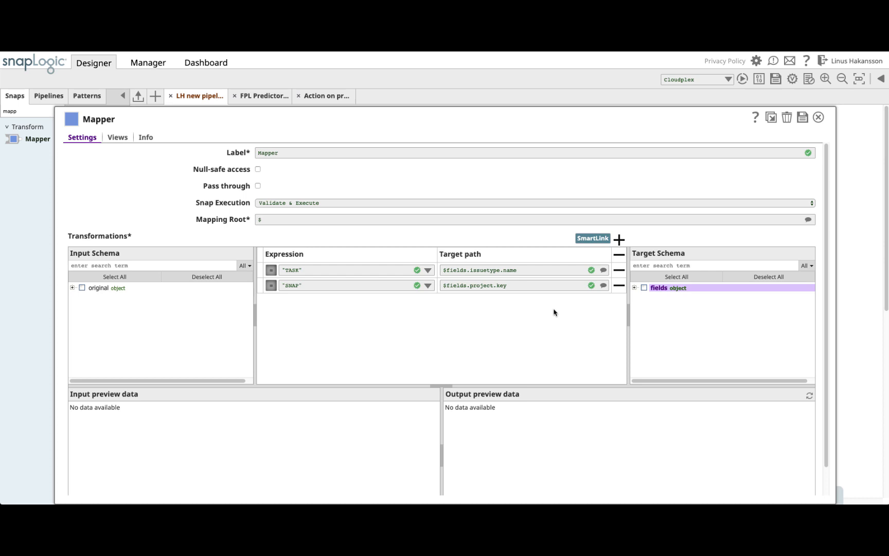
click(619, 239)
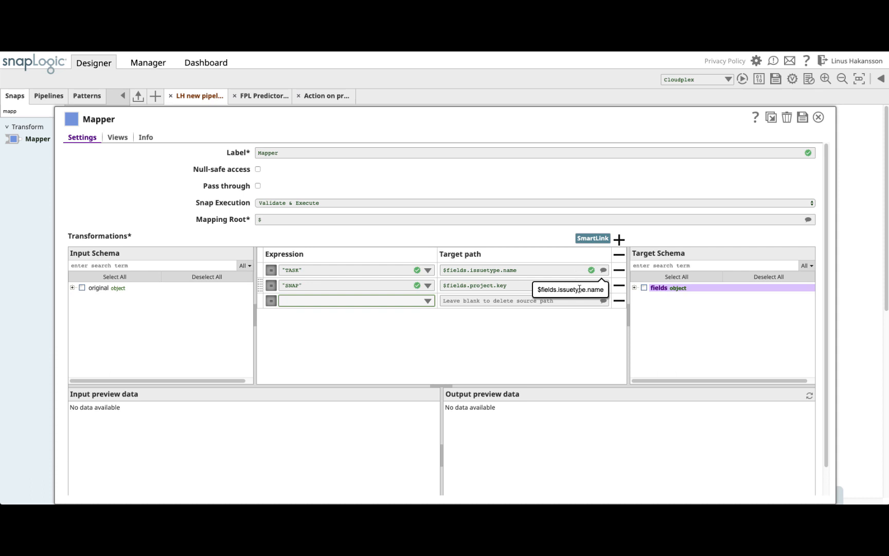
click(547, 300)
text($fi)
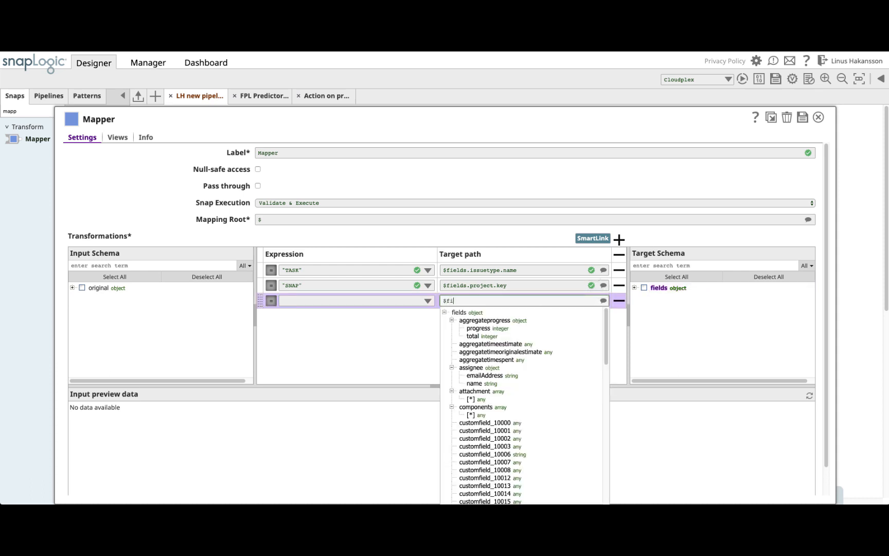
text(elds.summ)
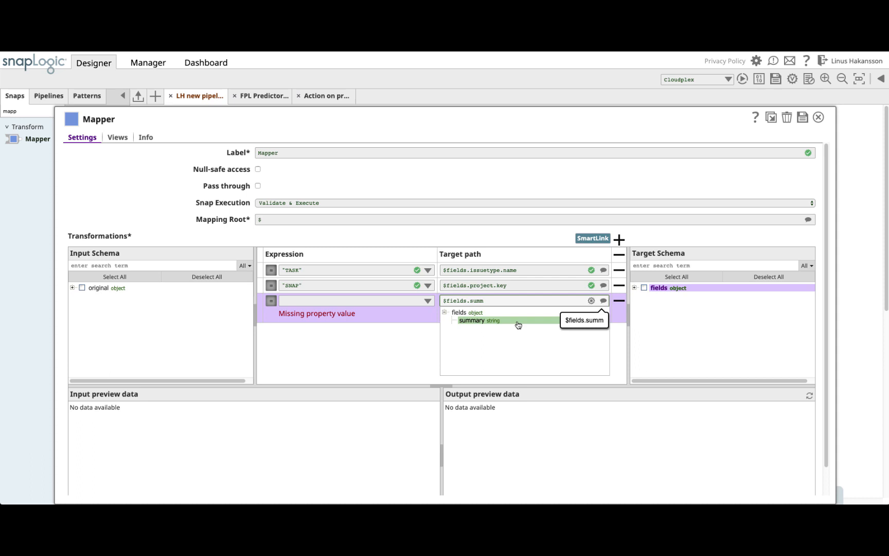
click(518, 325)
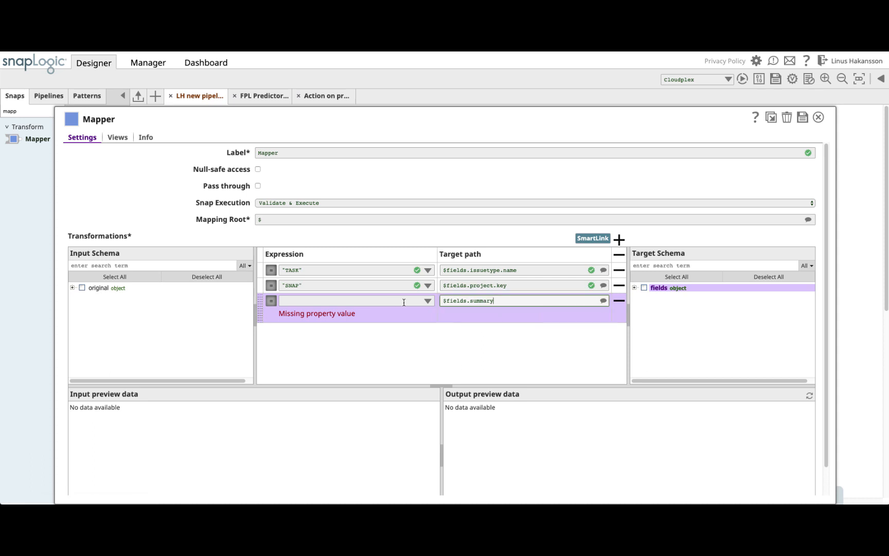
click(392, 301)
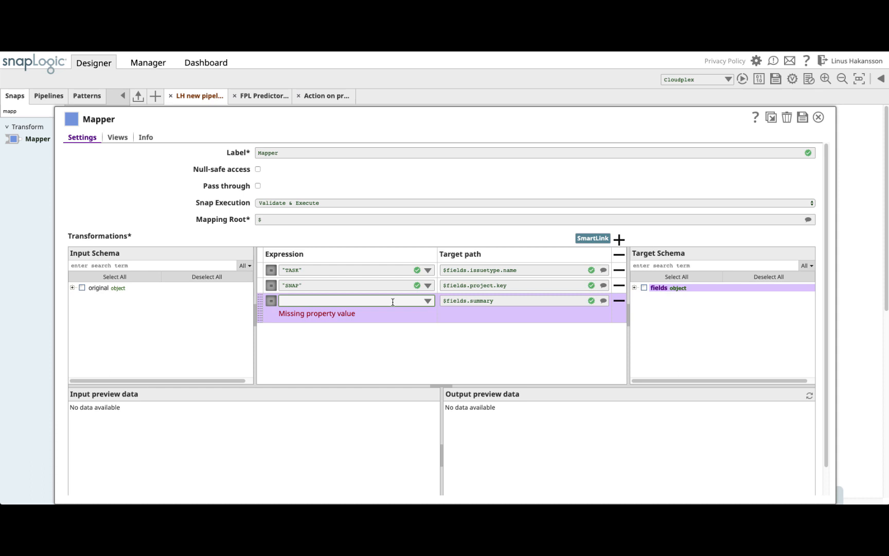
text("Make a transfer for " + $)
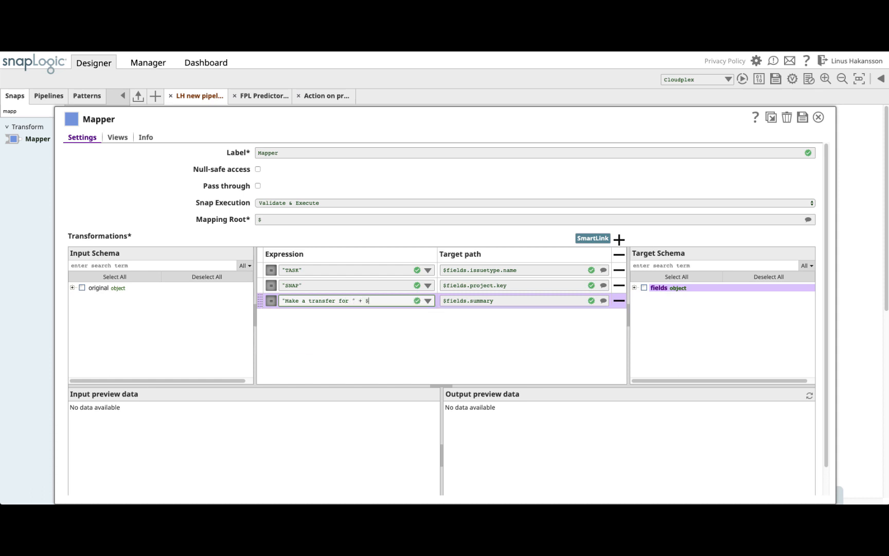
text(Name)
Add a fourth Mapper transformation with the target path $fields.description.
click(619, 239)
click(481, 316)
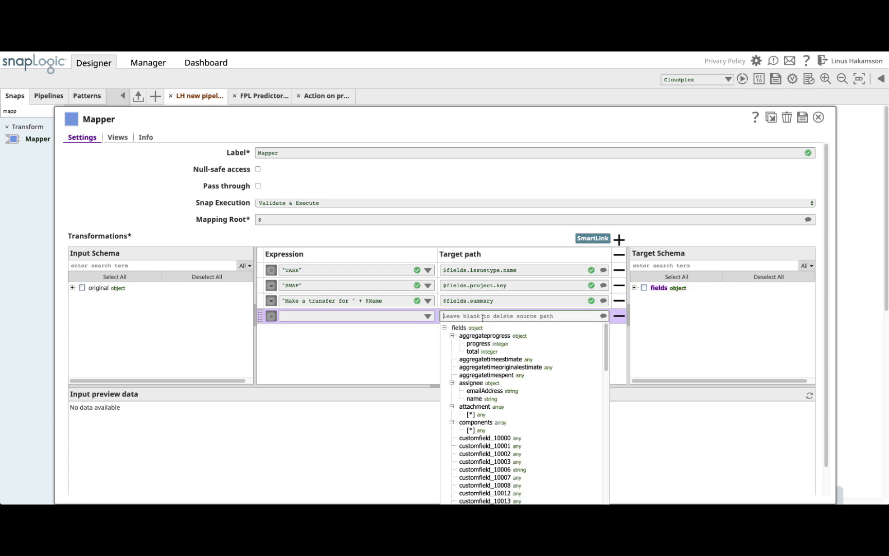
text(@fields.des)
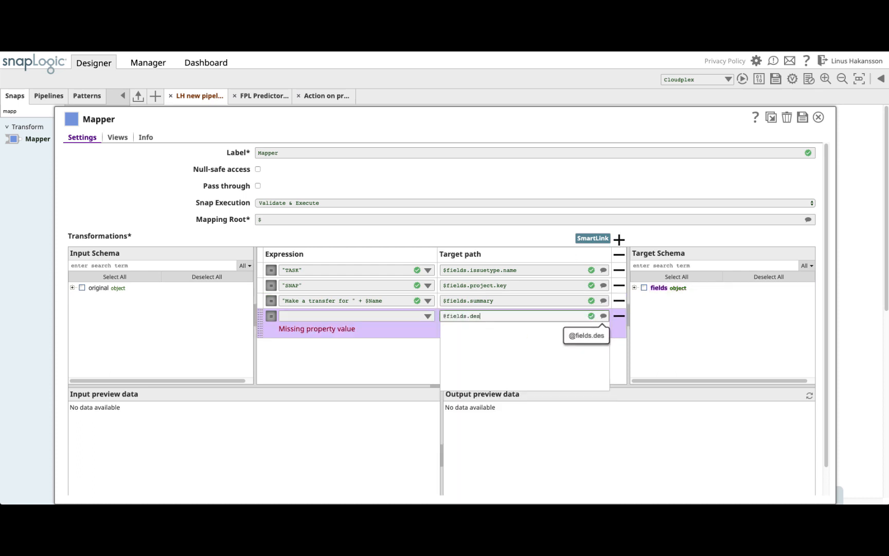
key(BackSpace)
key(BackSpace)
key(BackSpace)
key(BackSpace)
key(BackSpace)
key(BackSpace)
key(BackSpace)
key(BackSpace)
key(BackSpace)
key(BackSpace)
text($fields.de)
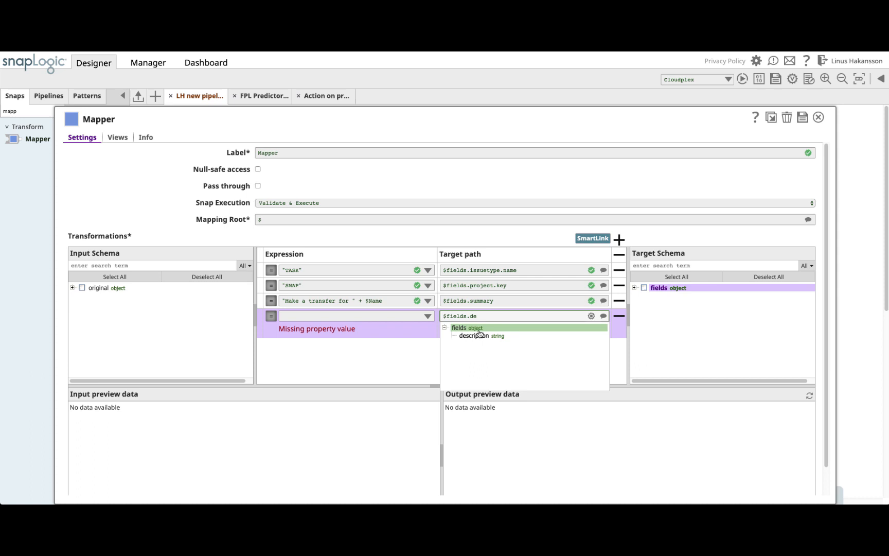
click(476, 335)
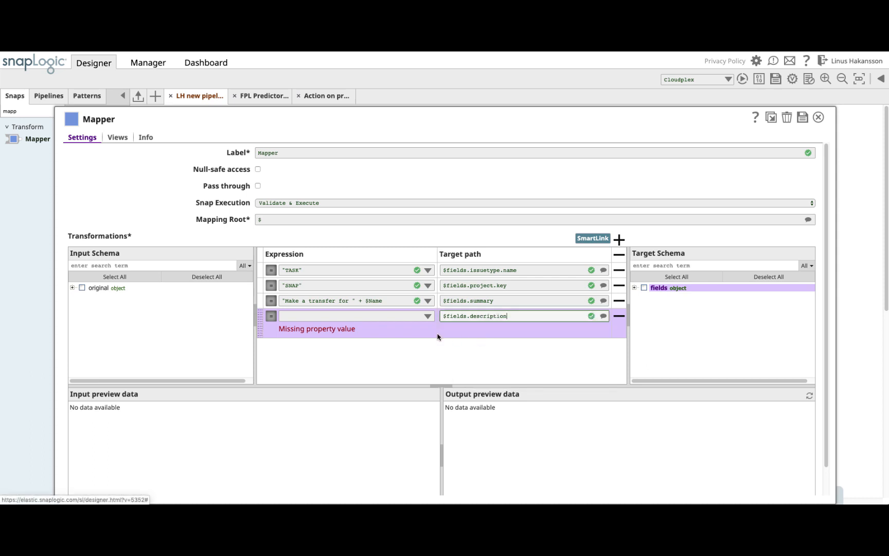
Concatenate the description expression from $Name, " has a predicted cost of ", $pred, " compared to the actual cost of ", $ActualCost, ". Make a transfer in the FPL game".
click(409, 318)
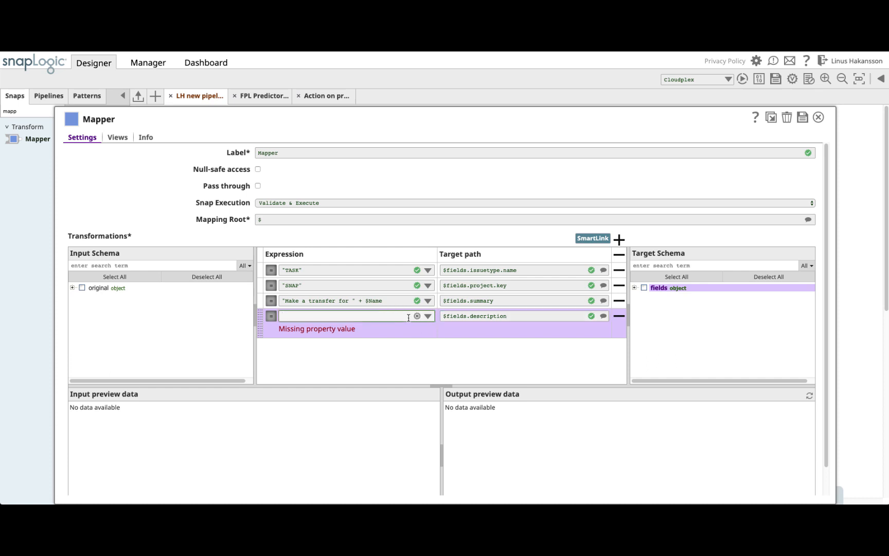
text($Name + " has a)
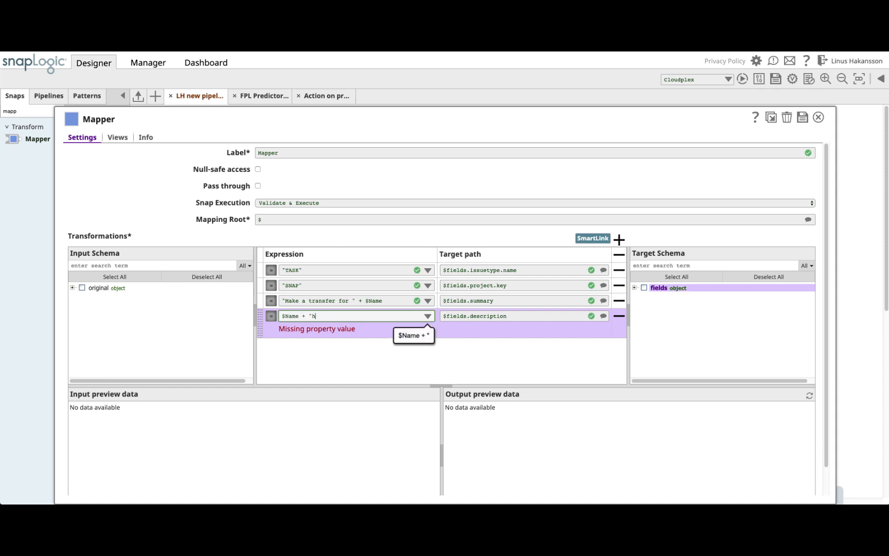
text( predic)
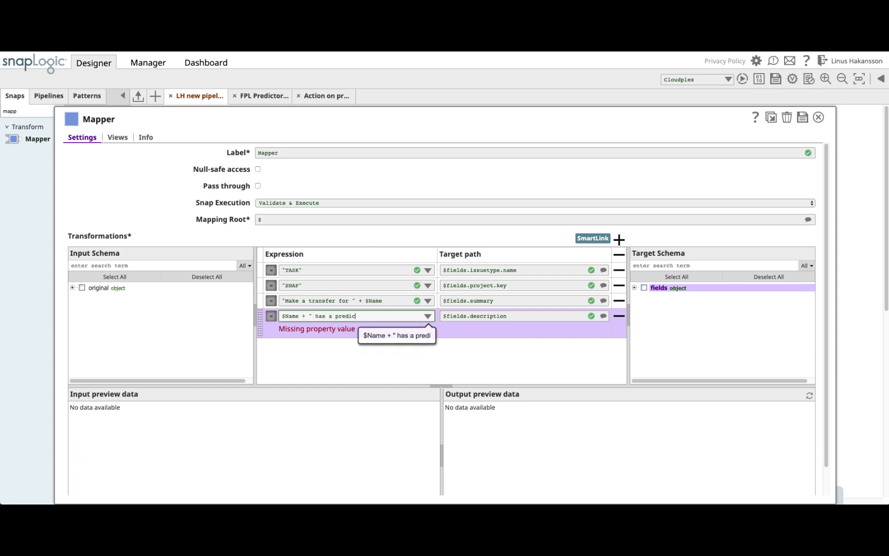
text(ted cost of)
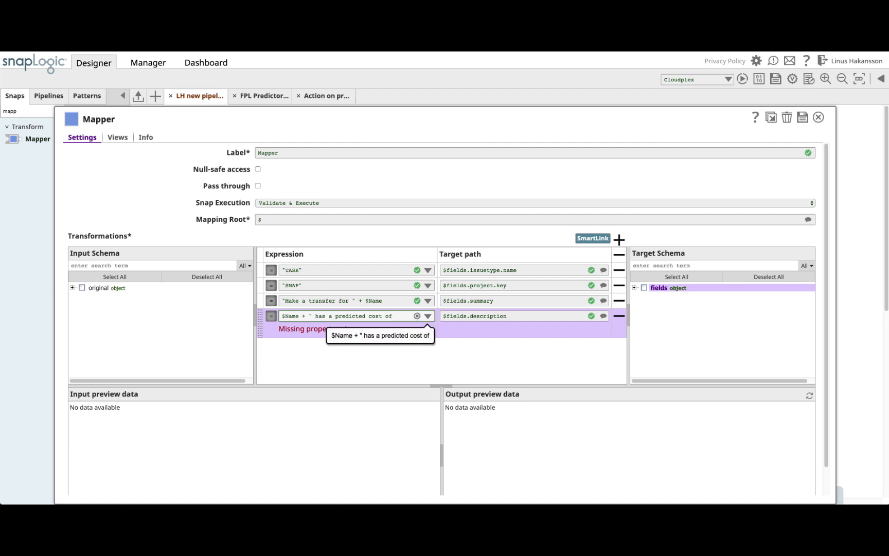
text( " + $)
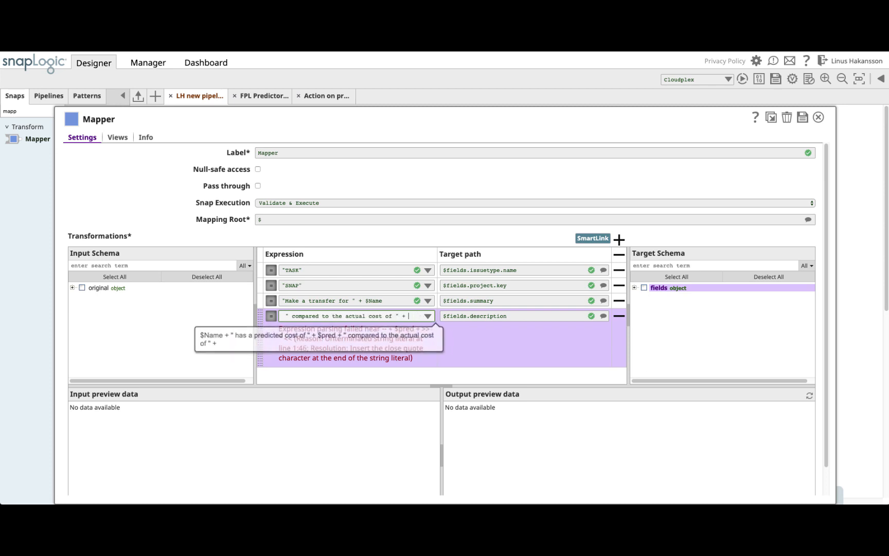
text($)
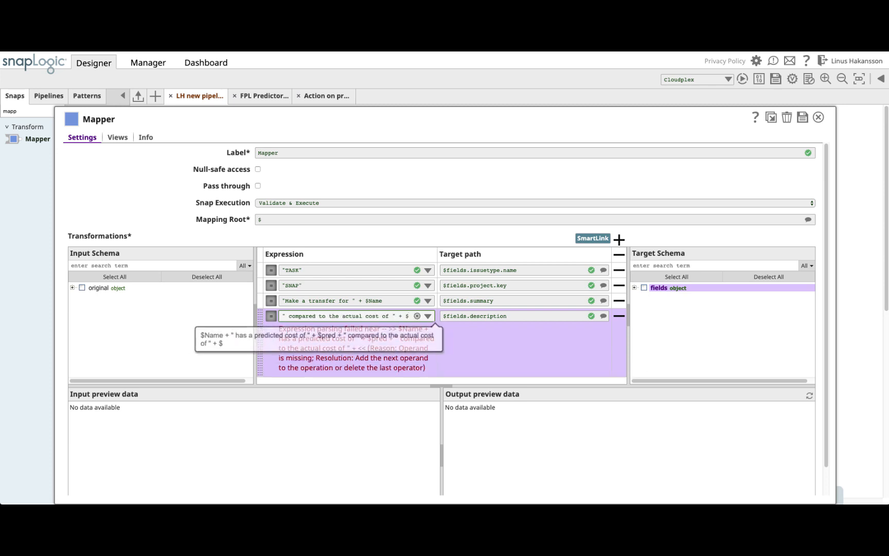
text(Ac)
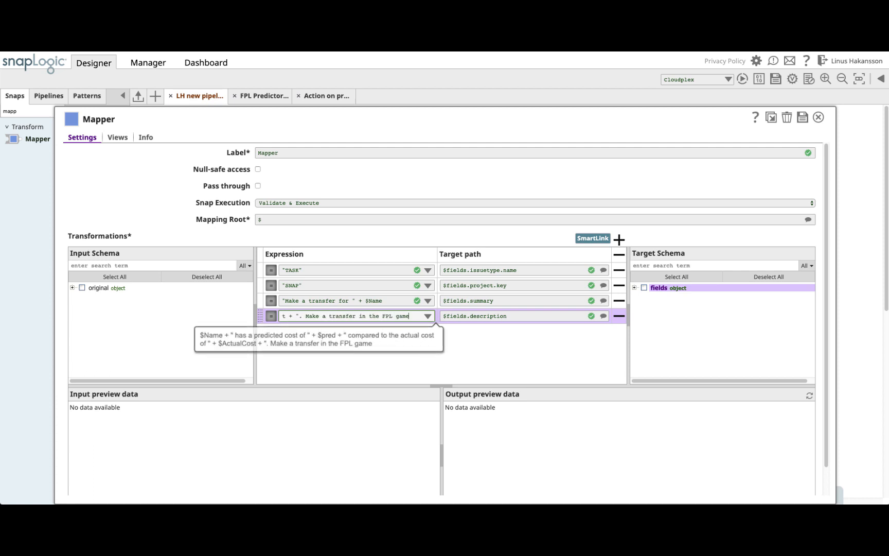
text(")
click(515, 357)
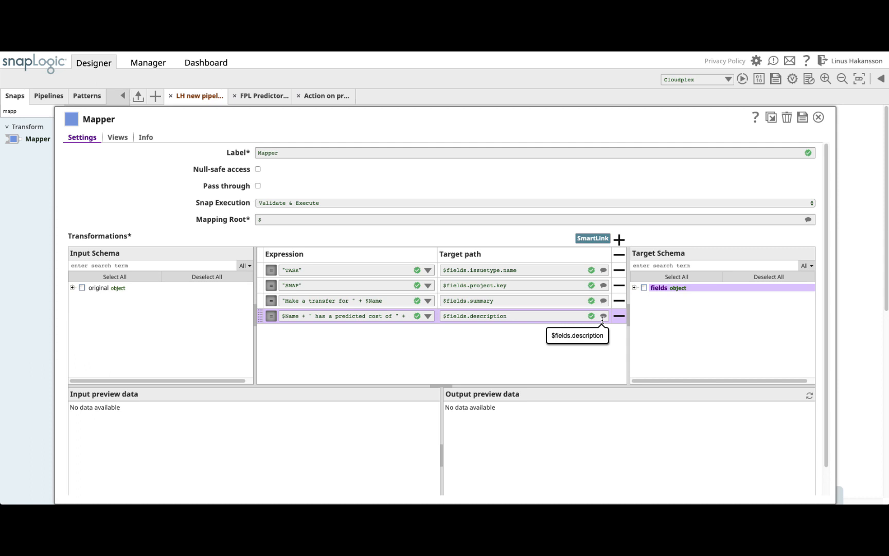
Save the Mapper snap's settings and return to the pipeline canvas.
click(802, 120)
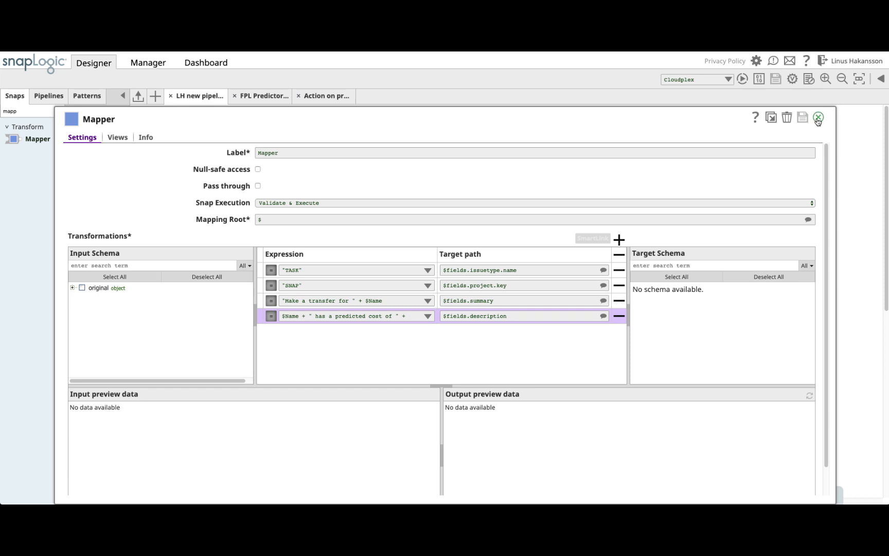
click(819, 119)
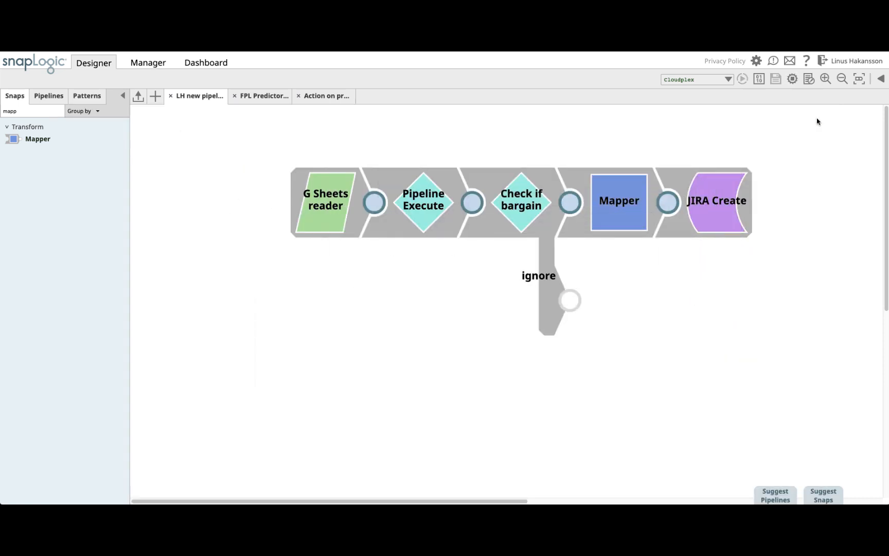